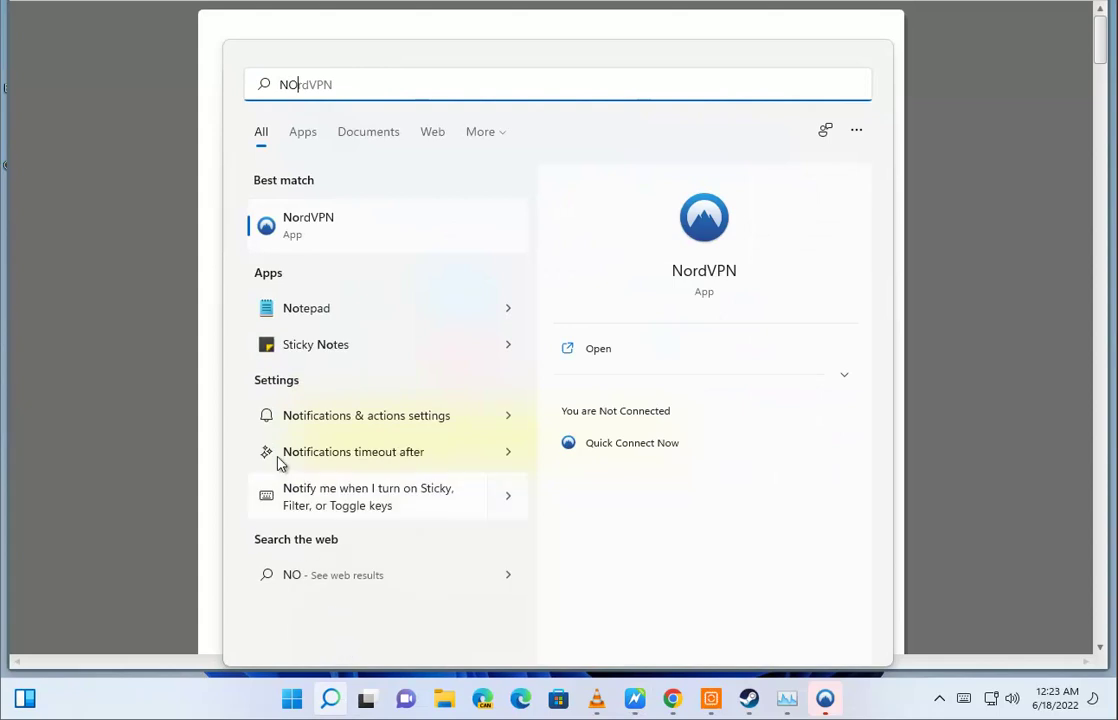
Open a blank Notepad document and return to the instructions for adding folders under This PC.
key(Escape)
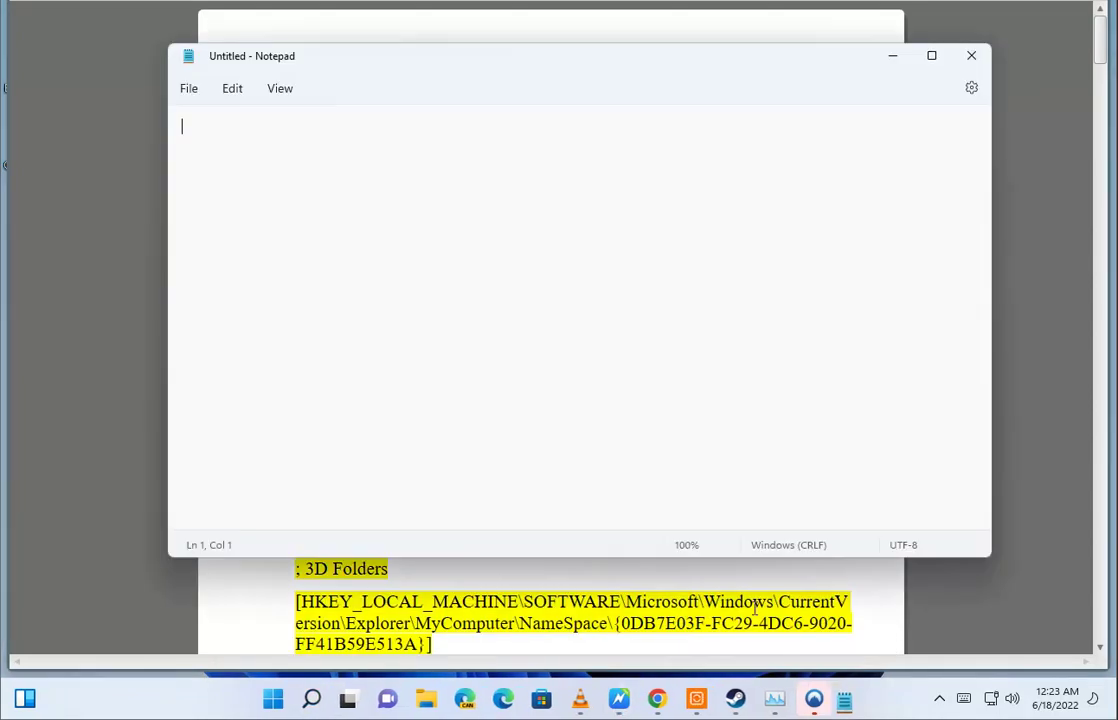
click(305, 379)
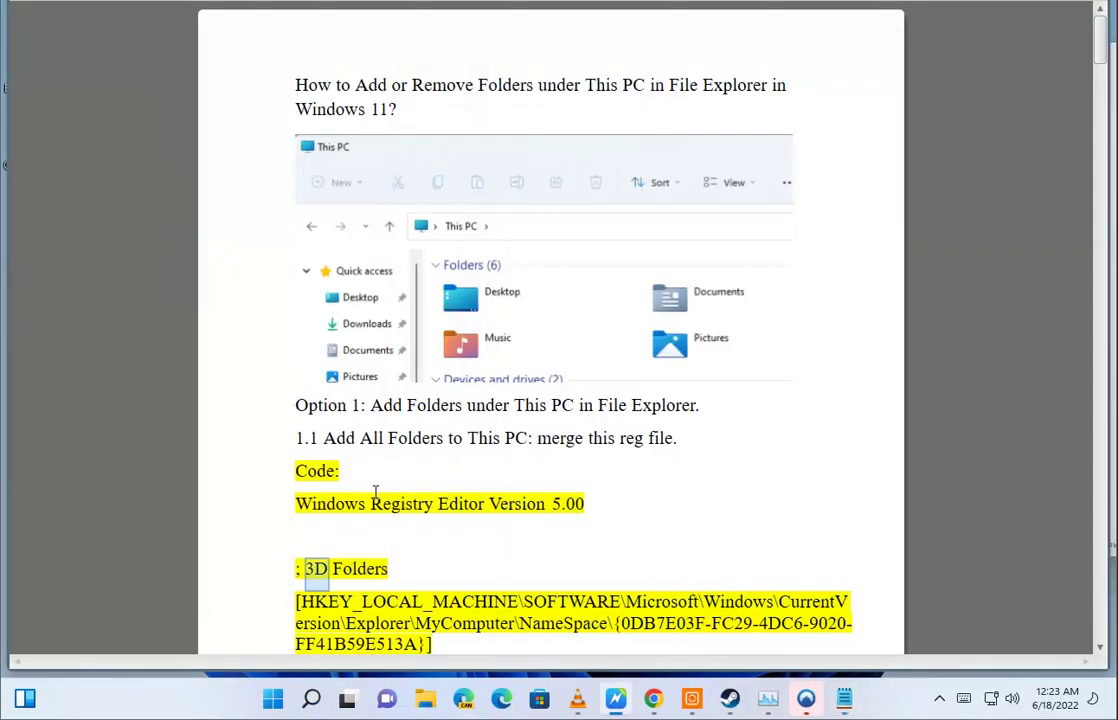
scroll(378, 500, down, 1)
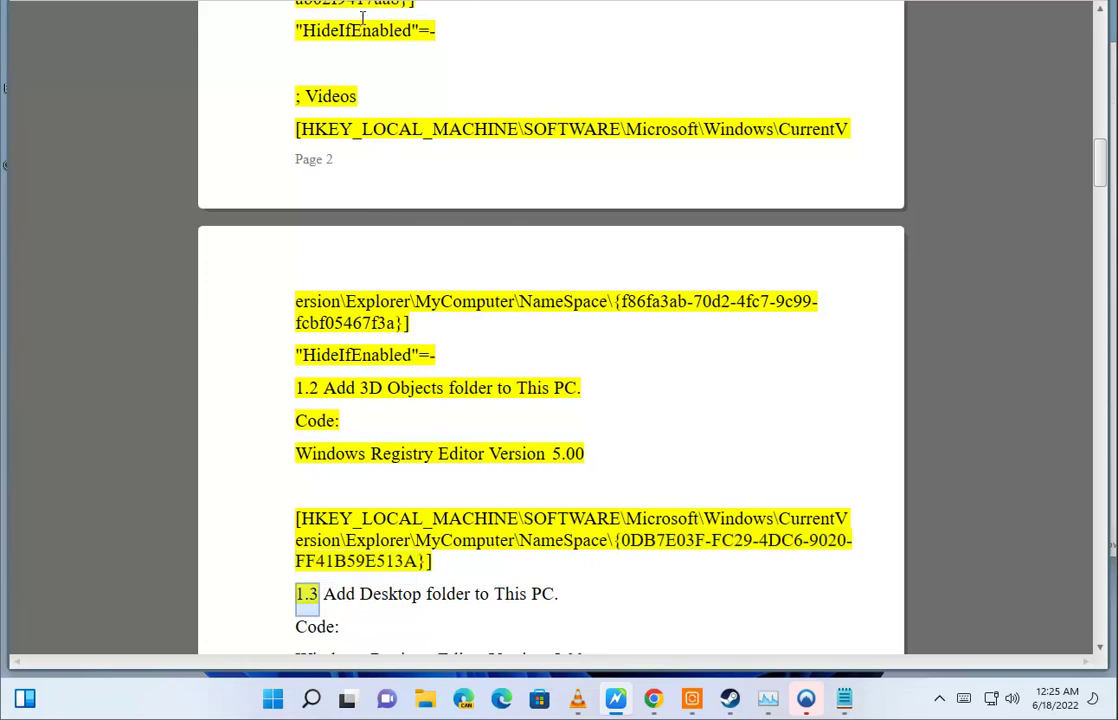
Copy the section 1.1 registry code, from "Windows Registry Editor Version 5.00" through the Videos entry's "HideIfEnabled"=- line.
scroll(535, 393, up, 15)
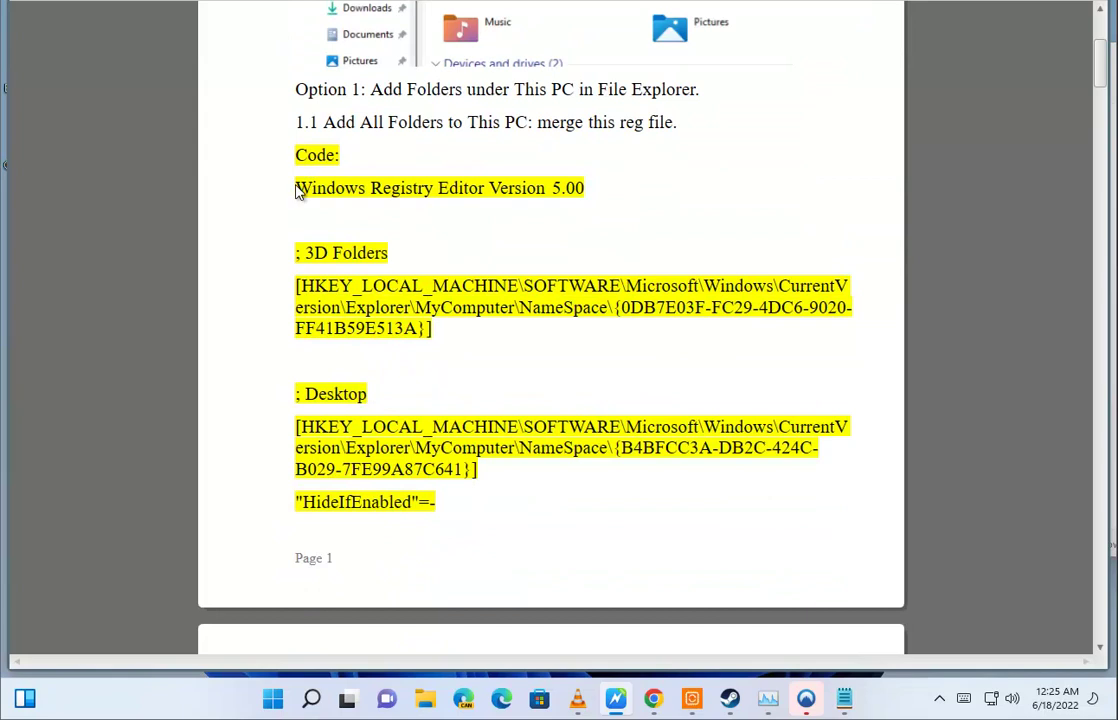
click(300, 192)
drag(297, 188, 469, 554)
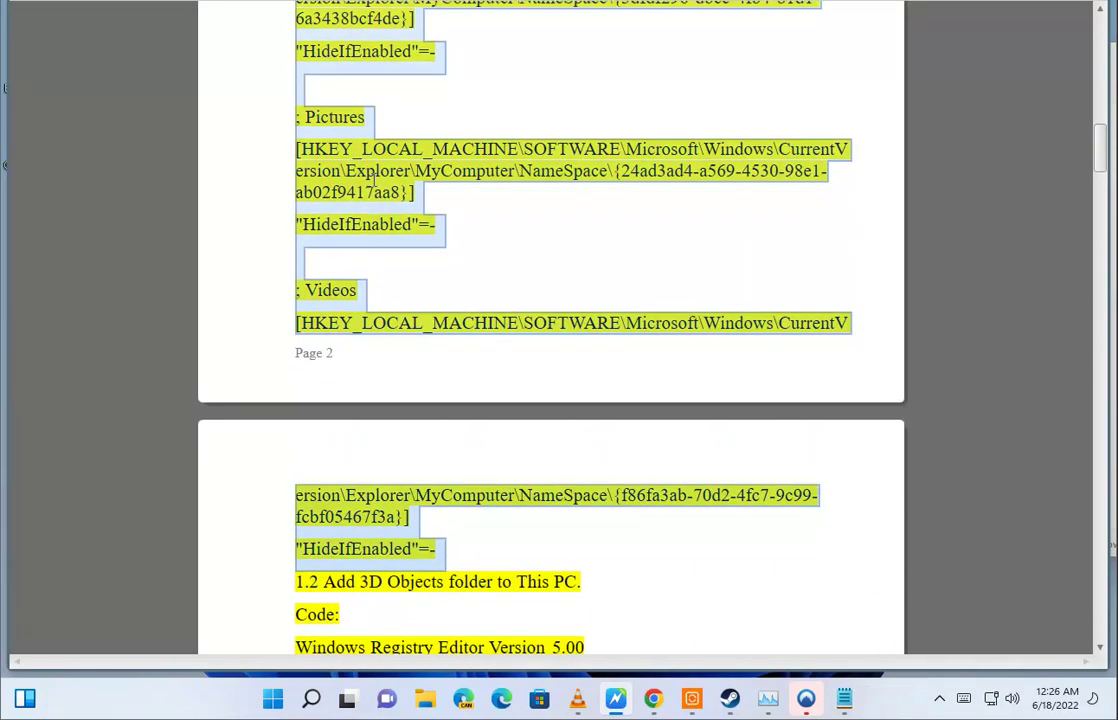
right_click(420, 193)
click(424, 217)
Paste the copied registry code into the blank Notepad document.
click(844, 698)
right_click(610, 193)
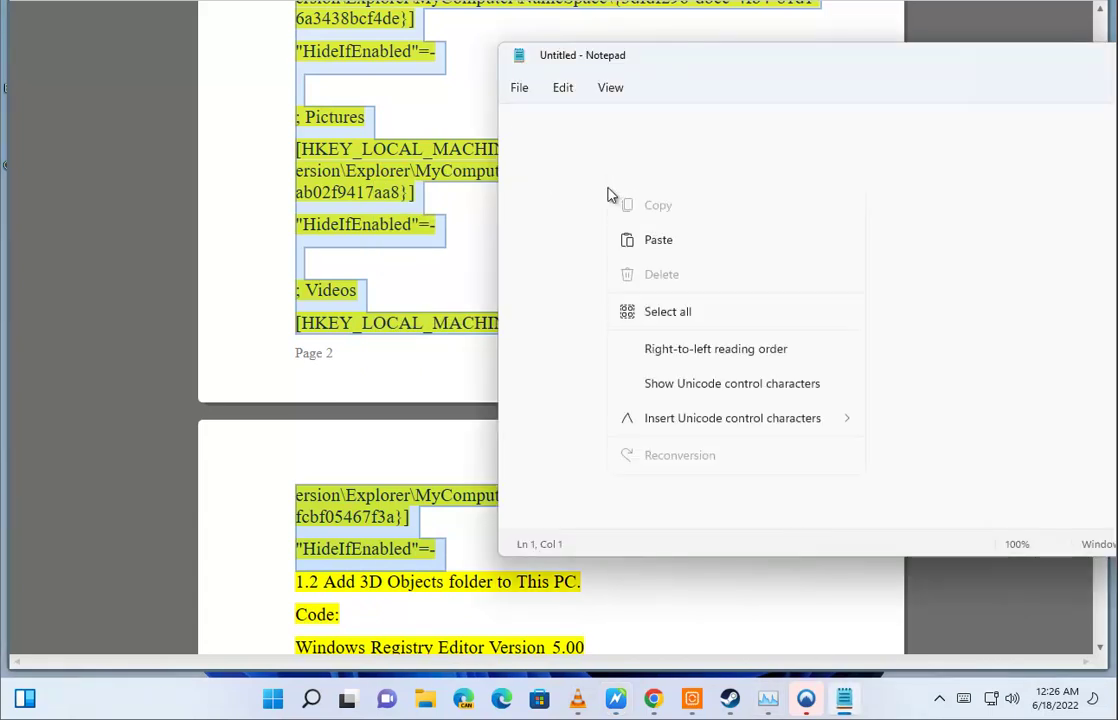
click(656, 313)
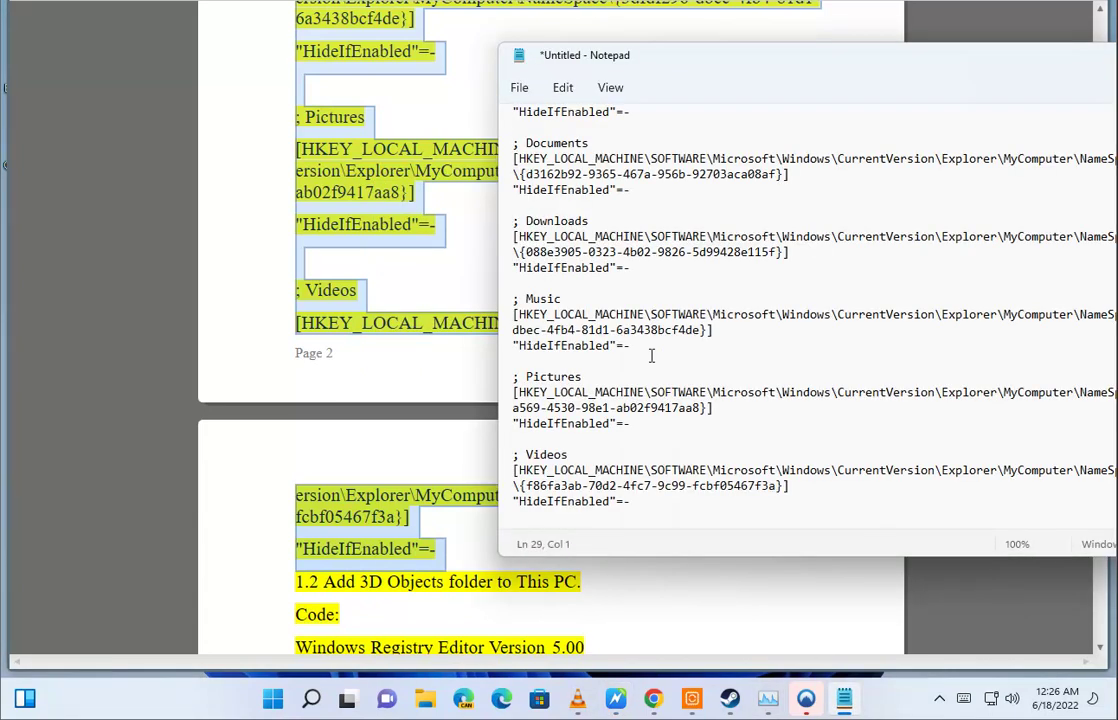
click(655, 459)
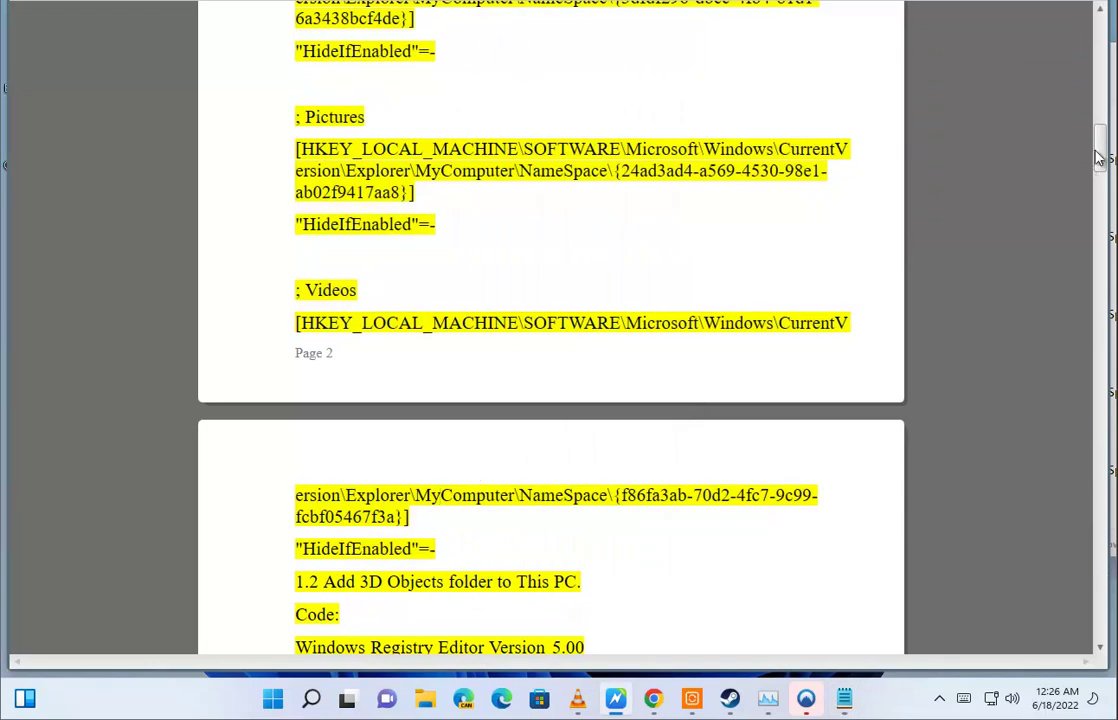
Save the Notepad document to the desktop as "Add All Folders to This PC.REG", taking the name from the section 1.1 heading.
drag(1101, 155, 1106, 65)
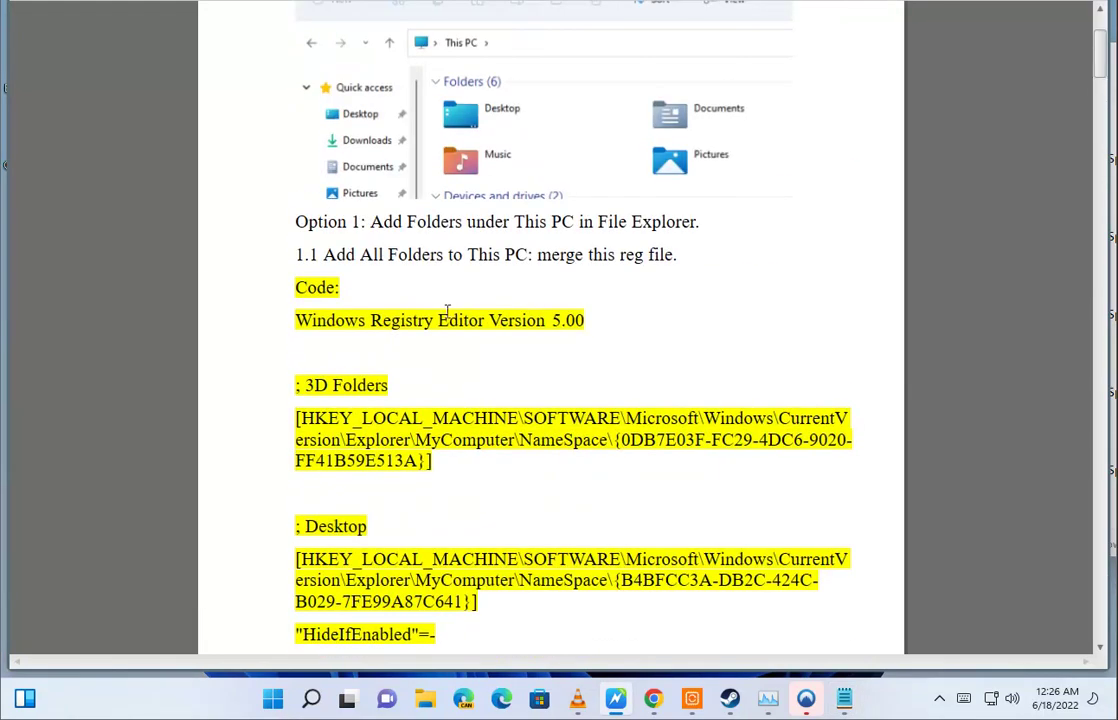
drag(328, 254, 528, 255)
click(844, 698)
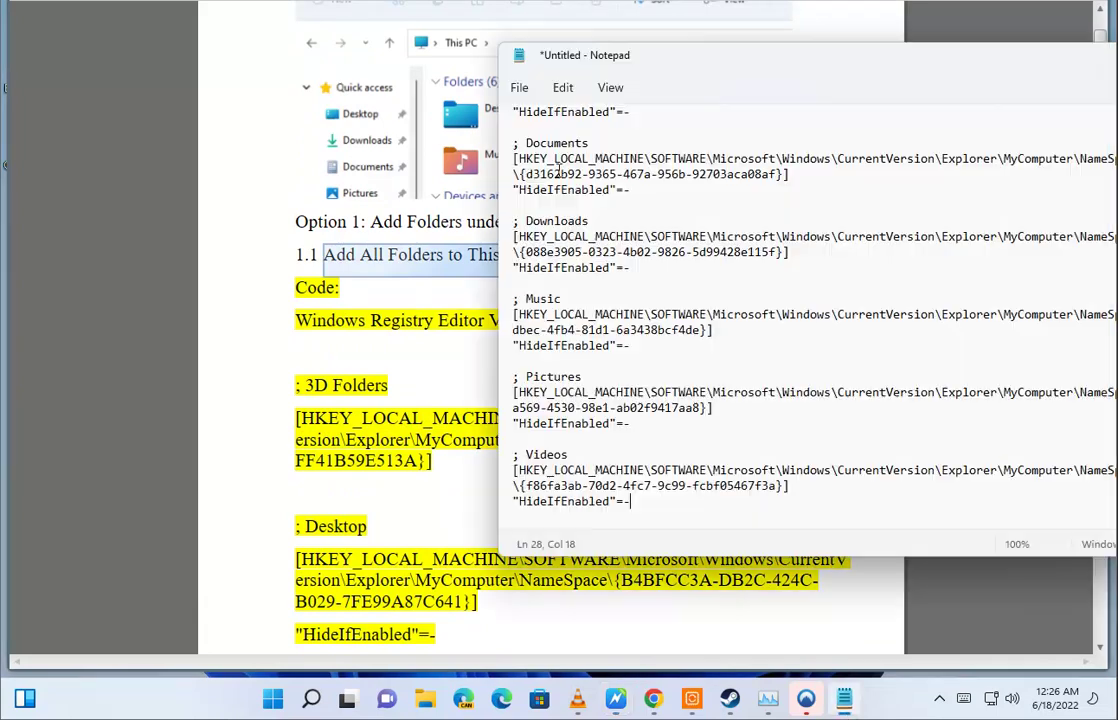
click(519, 88)
click(541, 228)
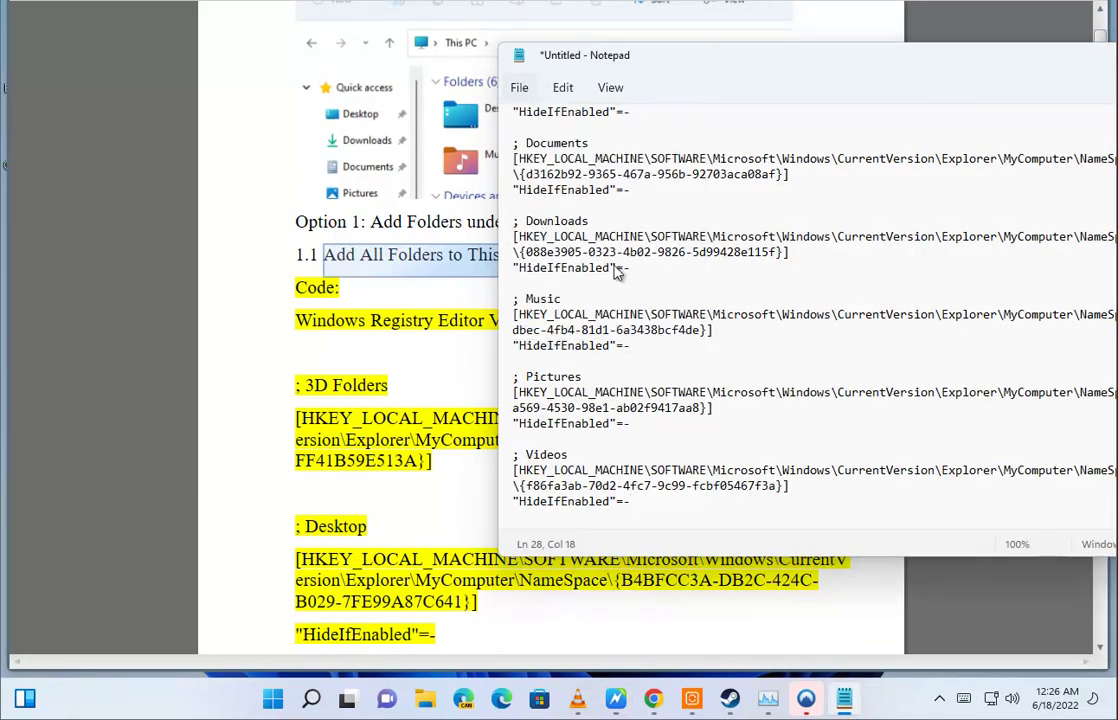
key(ctrl+v)
text(.REG)
click(906, 428)
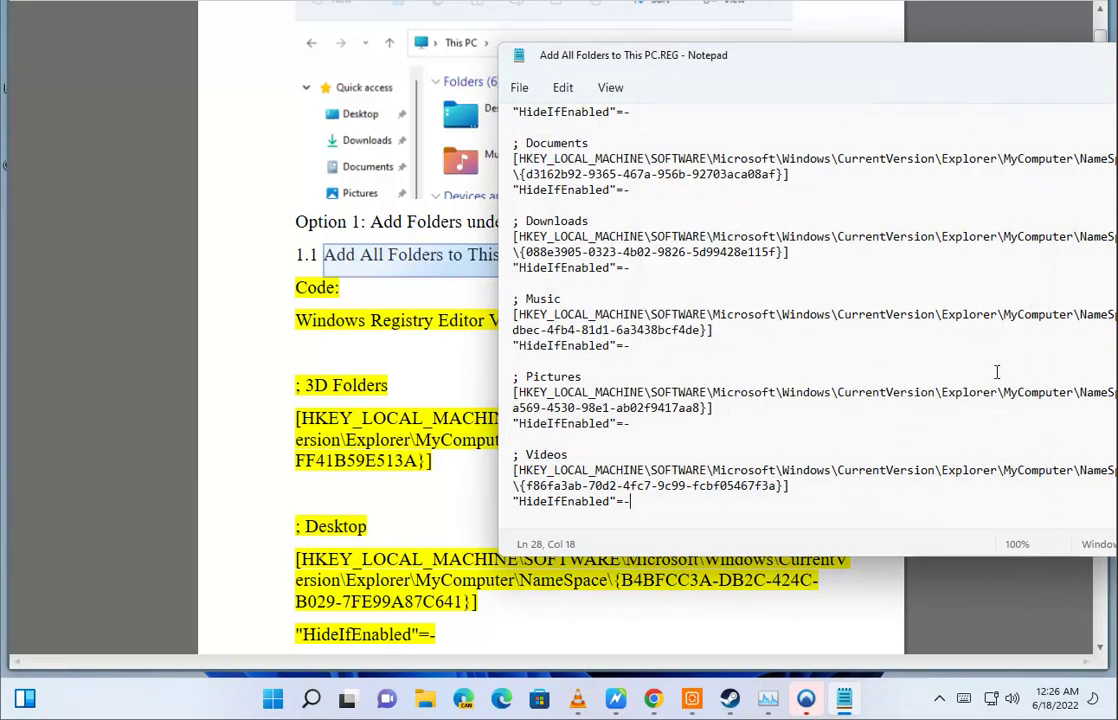
Minimize Notepad, show the desktop and place the saved REG file's icon near the middle of it.
drag(1032, 58, 654, 60)
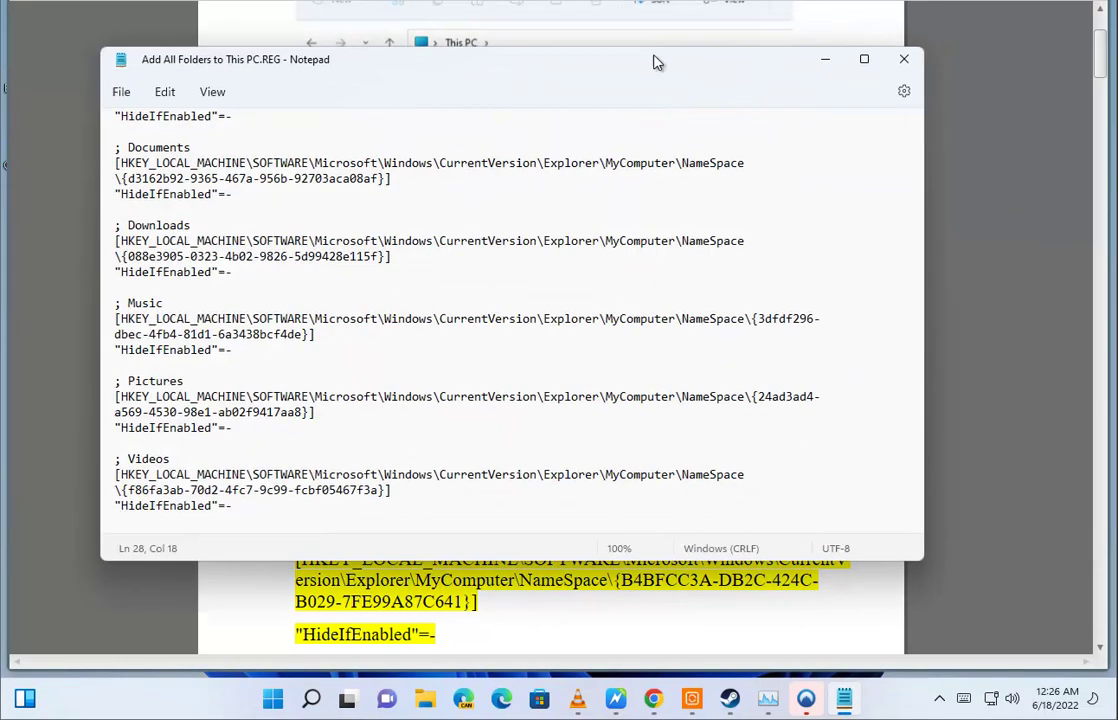
click(834, 62)
key(super+d)
drag(92, 45, 665, 300)
Merge "Add All Folders to This PC.REG" into the registry, viewing the permission request's details and allowing Registry Editor to make changes.
double_click(660, 300)
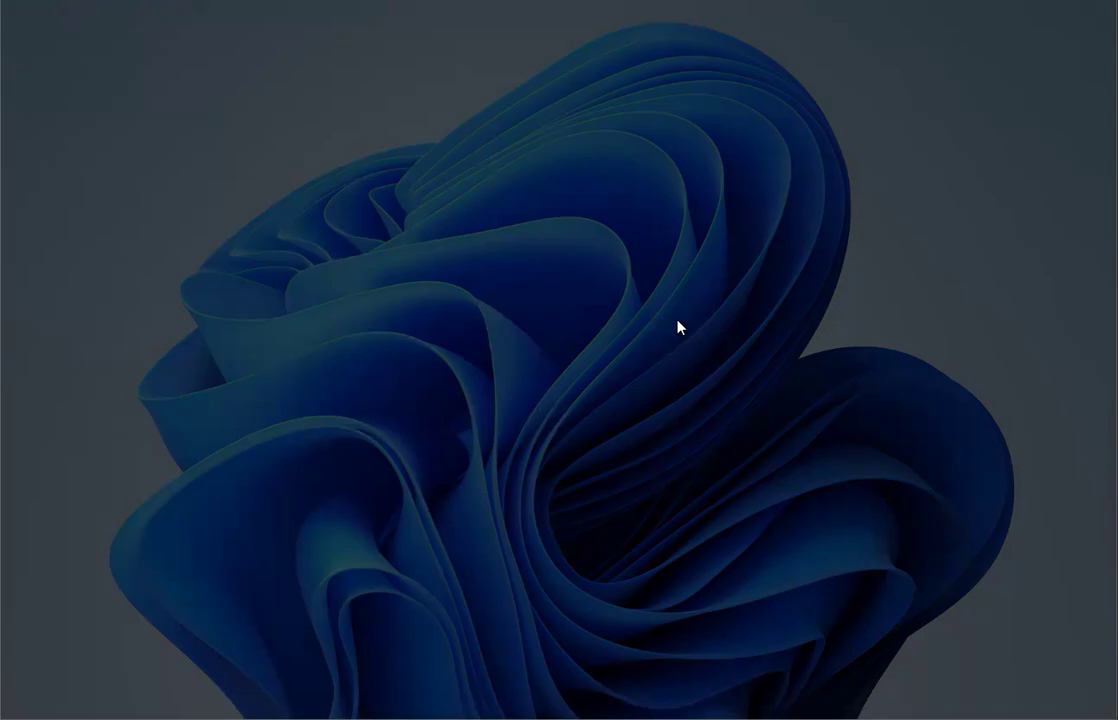
click(435, 381)
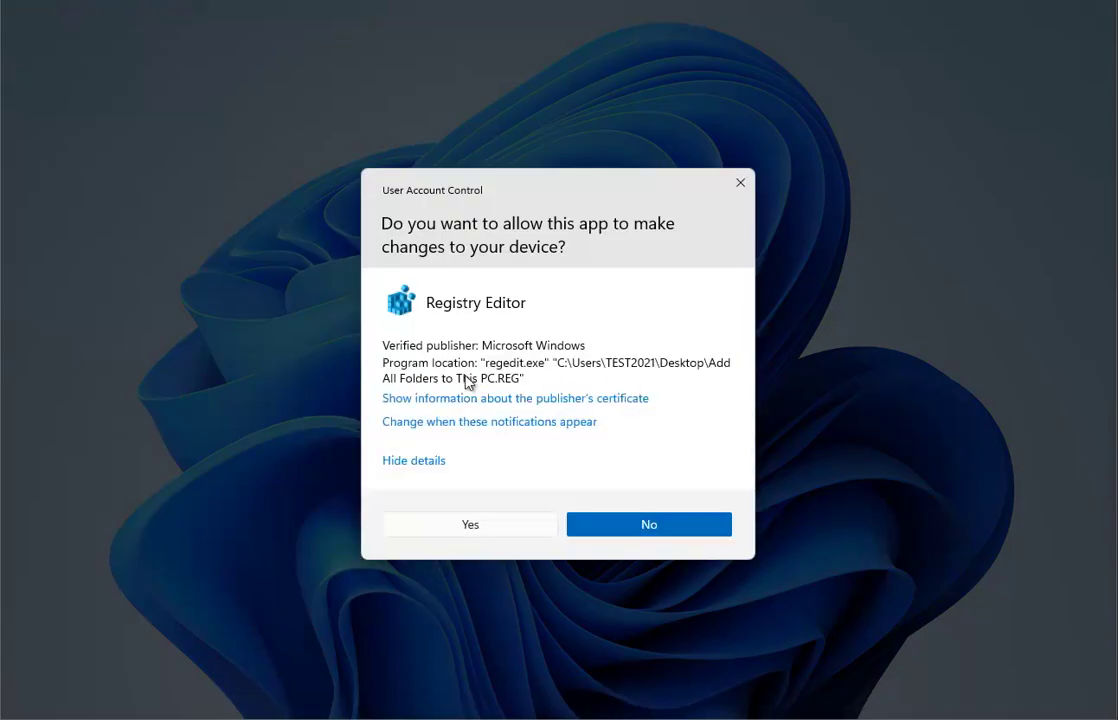
click(476, 514)
drag(579, 212, 706, 401)
click(886, 514)
Review sections 1.2 and 1.3 of the instructions on adding the 3D Objects and Desktop folders to This PC.
click(615, 698)
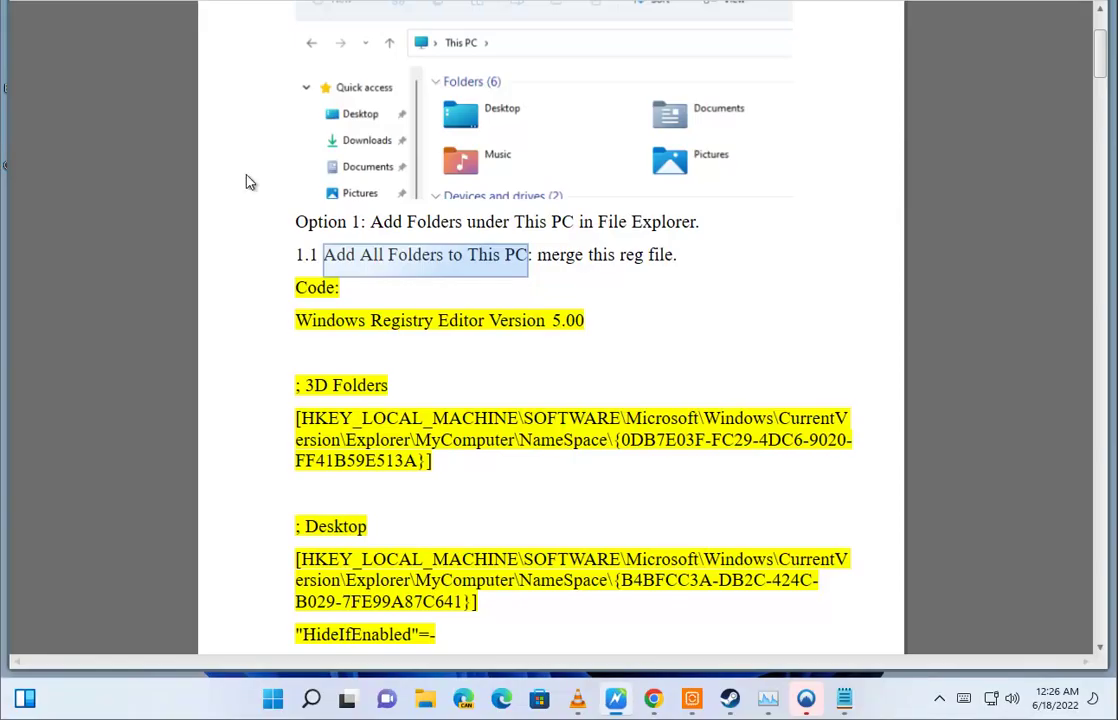
scroll(871, 237, down, 10)
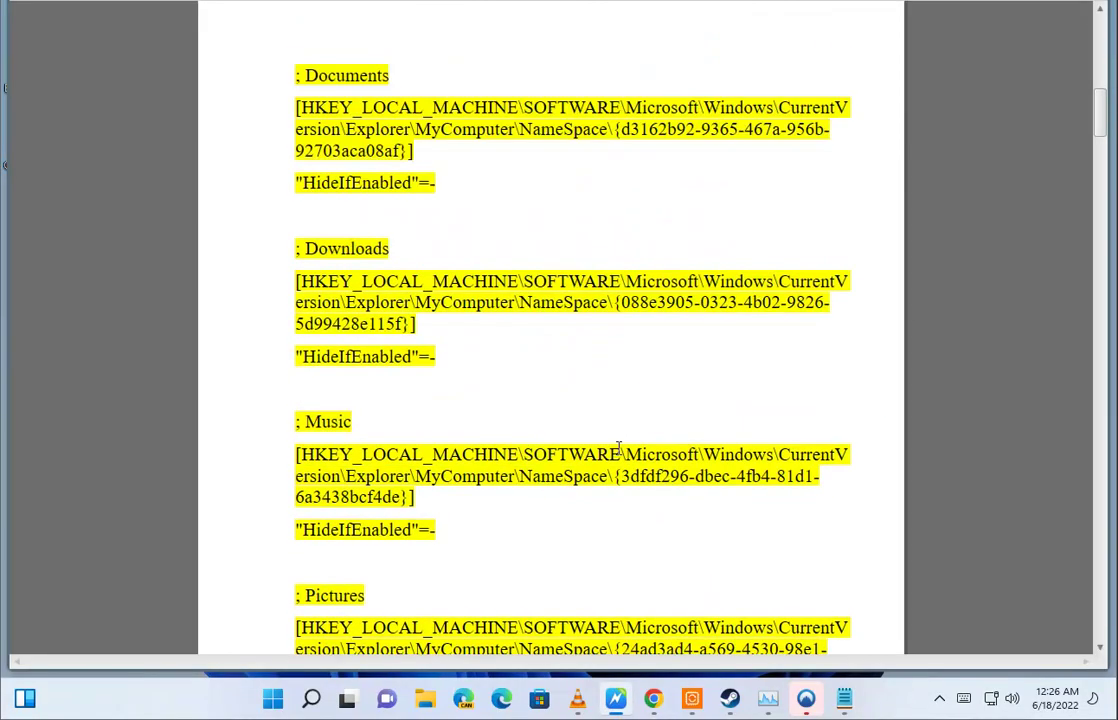
scroll(614, 451, down, 5)
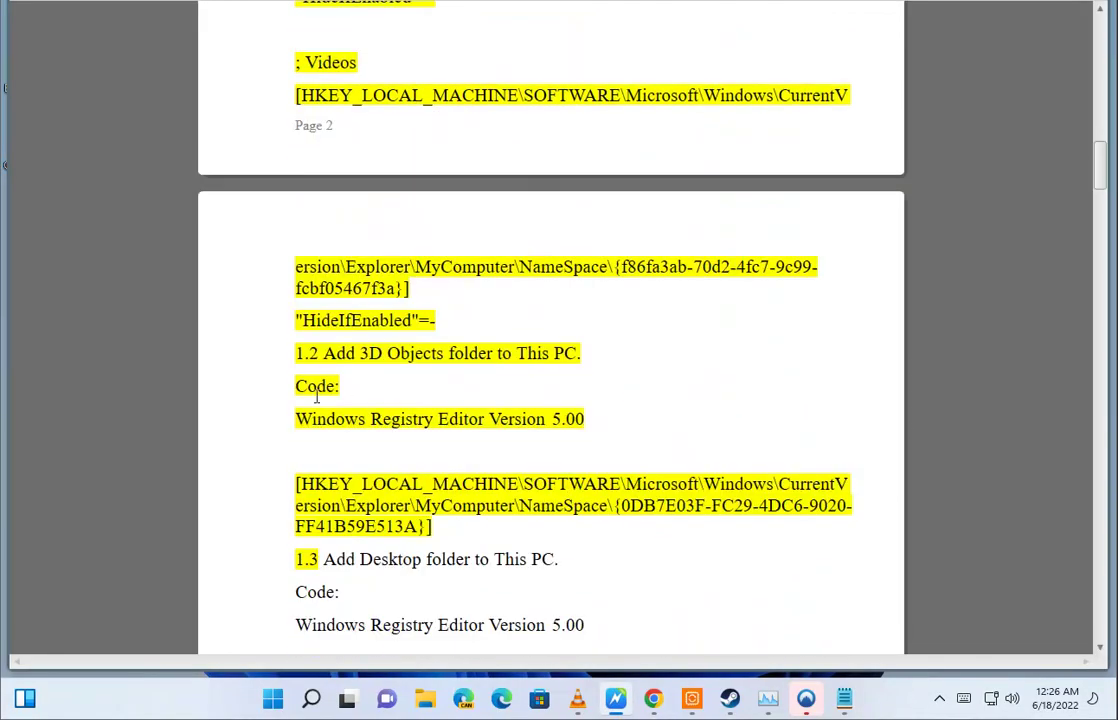
drag(323, 354, 537, 356)
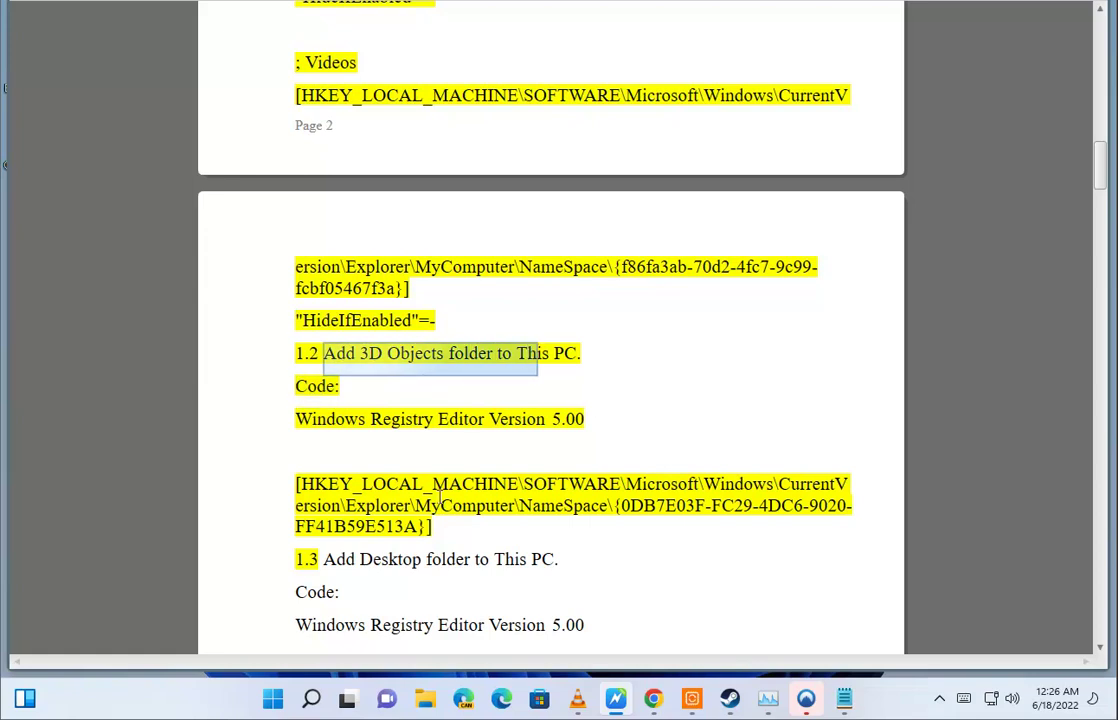
scroll(440, 518, down, 2)
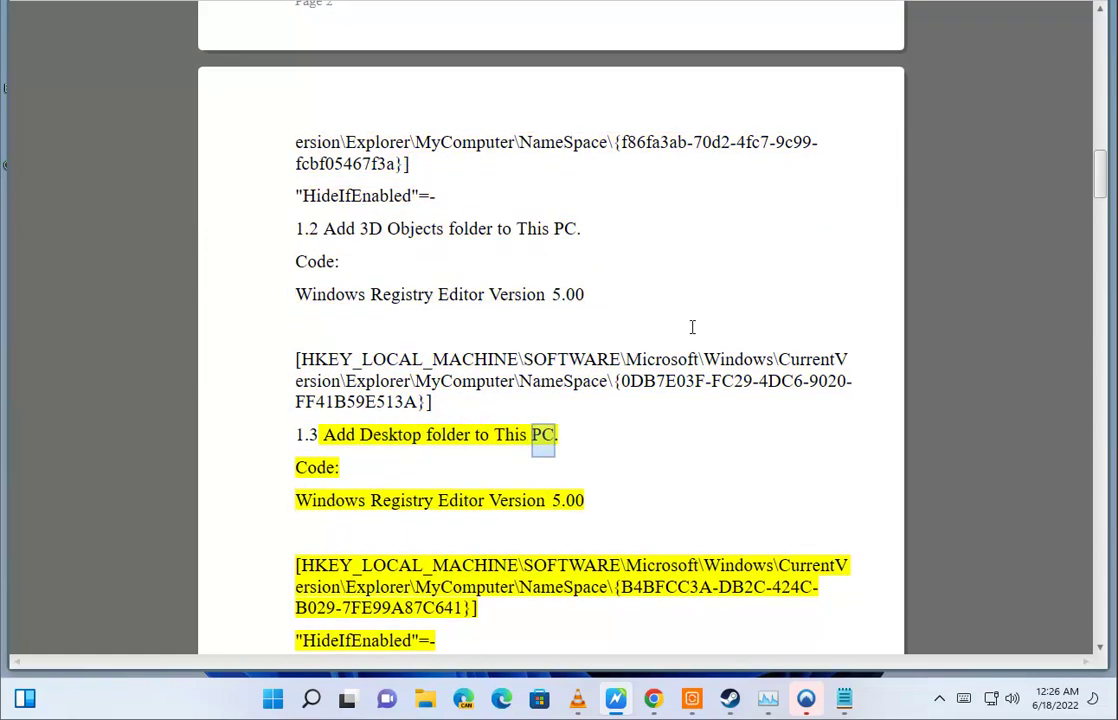
Clear all the registry code from the Notepad document and minimize its window.
key(alt+Tab)
drag(114, 318, 232, 506)
key(ctrl+a)
key(Delete)
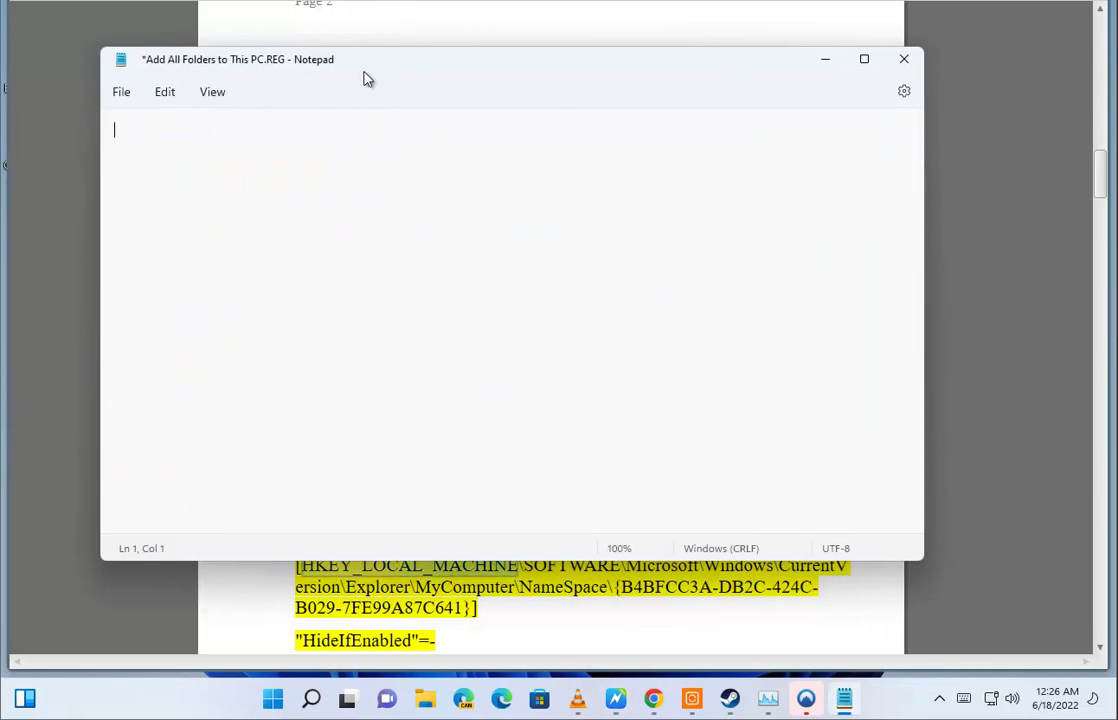
click(827, 61)
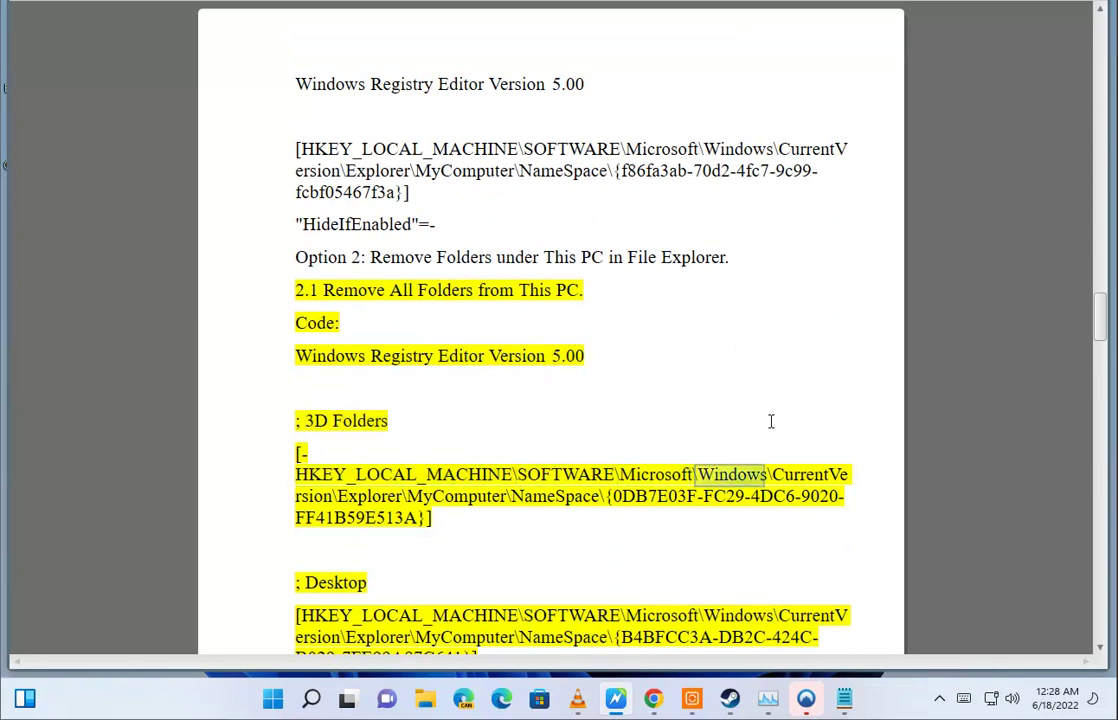
Review the Option 2 registry code for removing folders from This PC.
scroll(591, 114, down, 5)
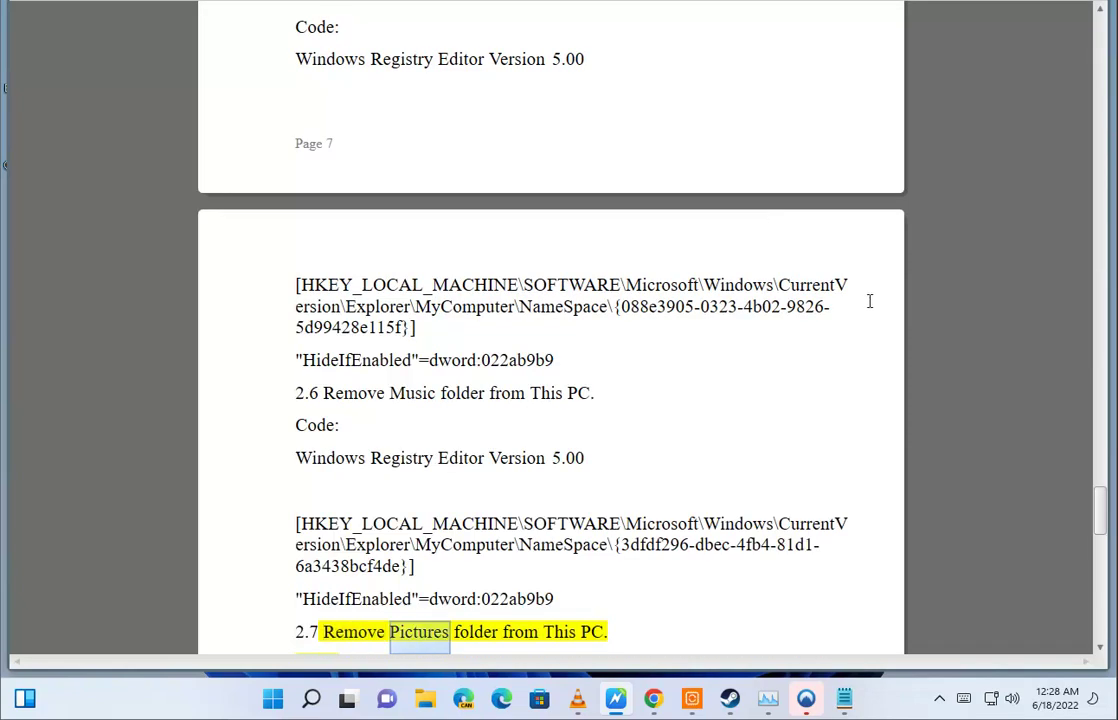